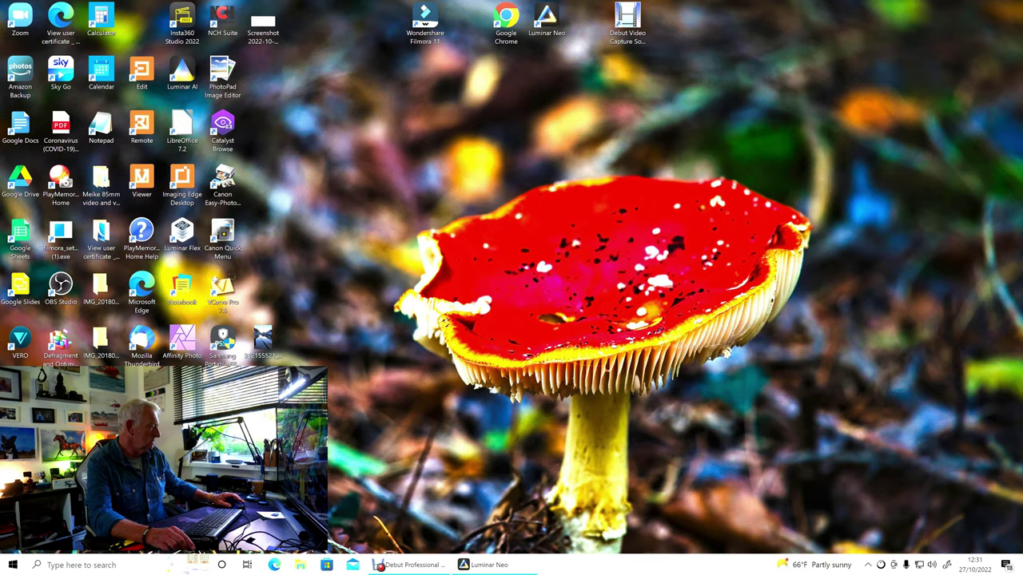
# - Bring the Luminar Neo catalog of orchid shots from the 27-10-2022 folder to the front
pyautogui.hotkey('alt', 'Tab')
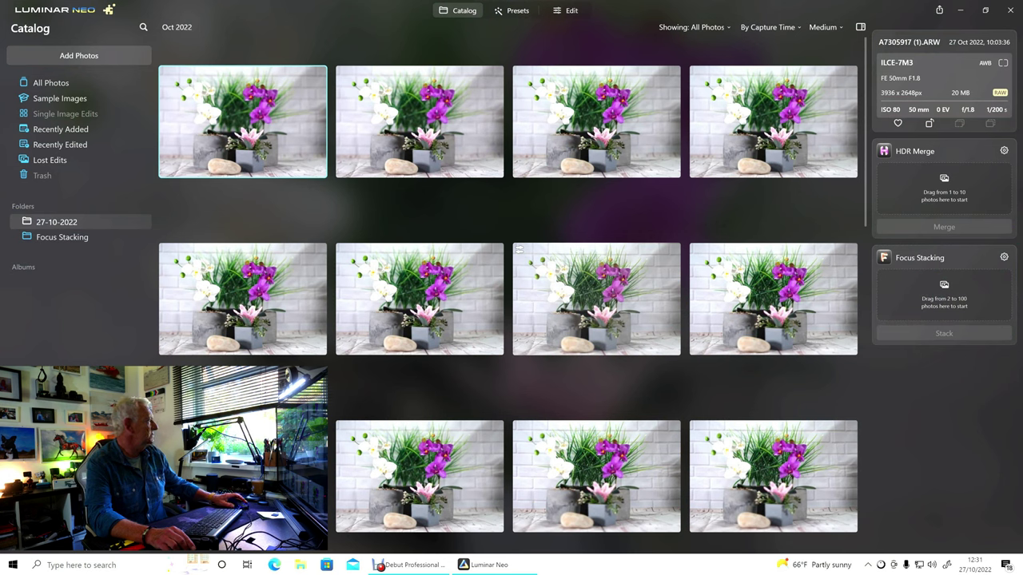
# - Open the first orchid shot full-size, then move to a later frame such as A7305924 (1).ARW
pyautogui.doubleClick(283, 168)
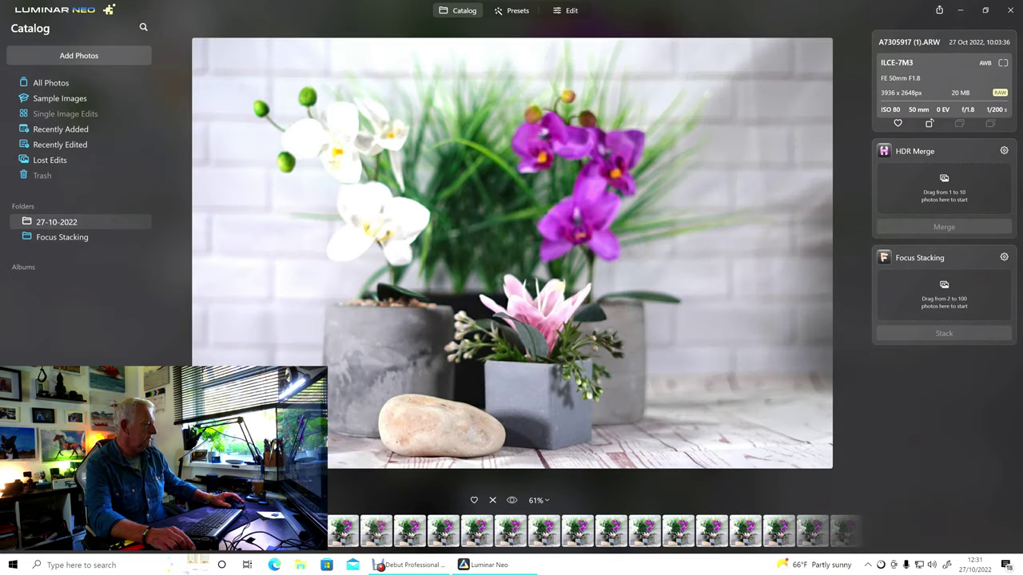
pyautogui.click(511, 530)
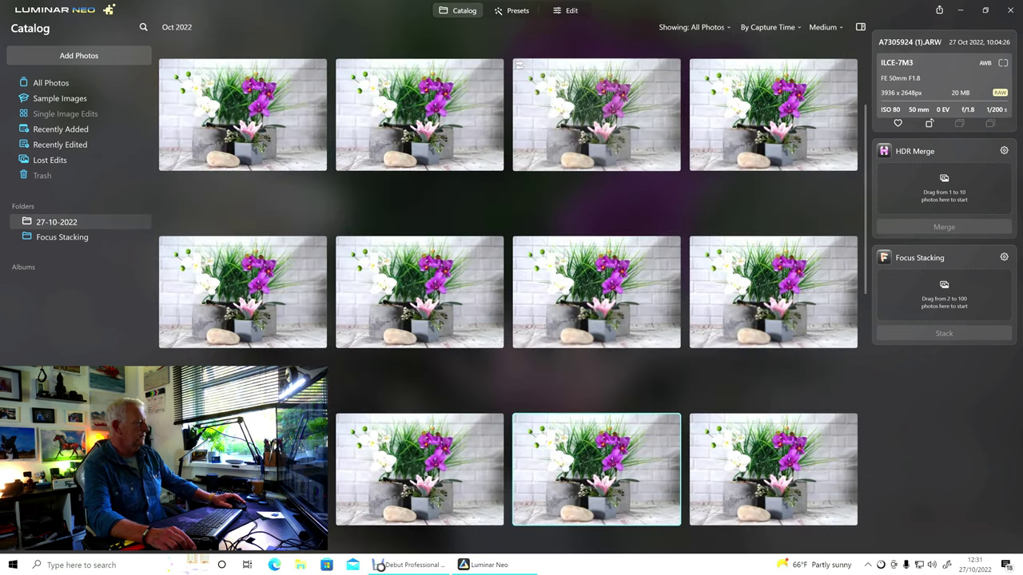
# - Load all 28 orchid shots into Focus Stacking with Auto Alignment and Chromatic Aberration Reduction enabled
pyautogui.doubleClick(621, 257)
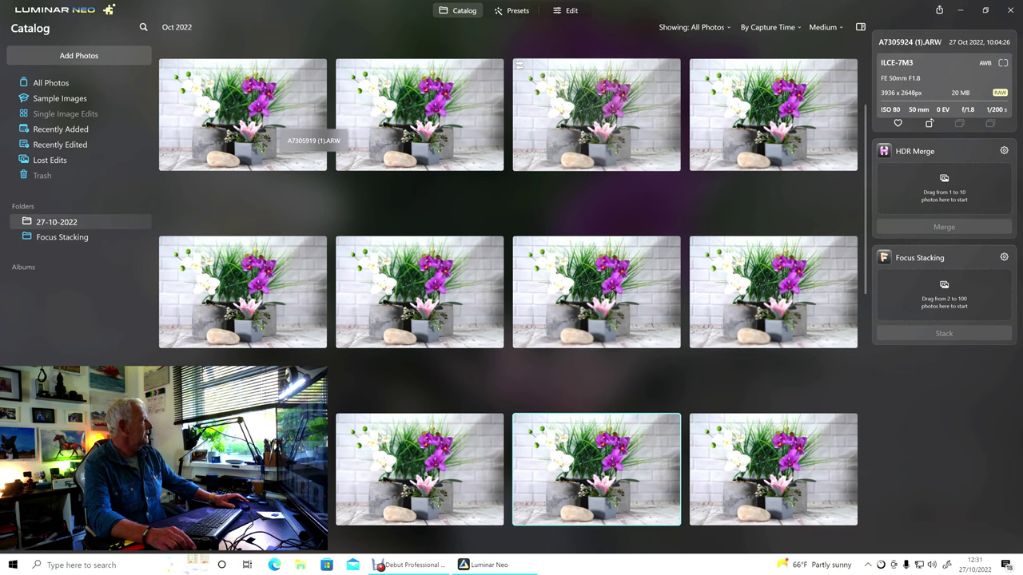
pyautogui.click(280, 132)
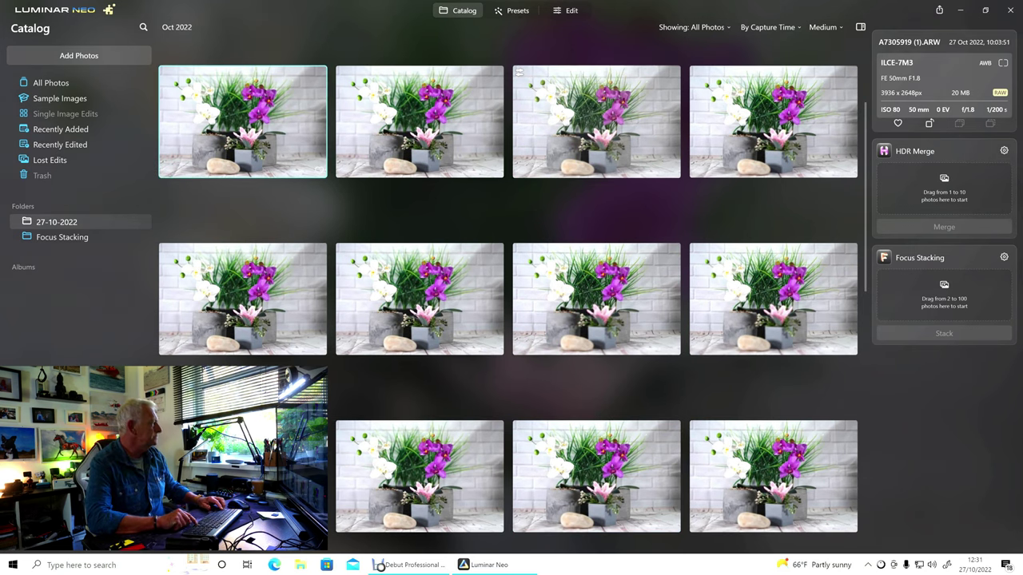
pyautogui.keyDown('ctrl'); pyautogui.click(420, 122); pyautogui.keyUp('ctrl')
pyautogui.hotkey('ctrl', 'a')
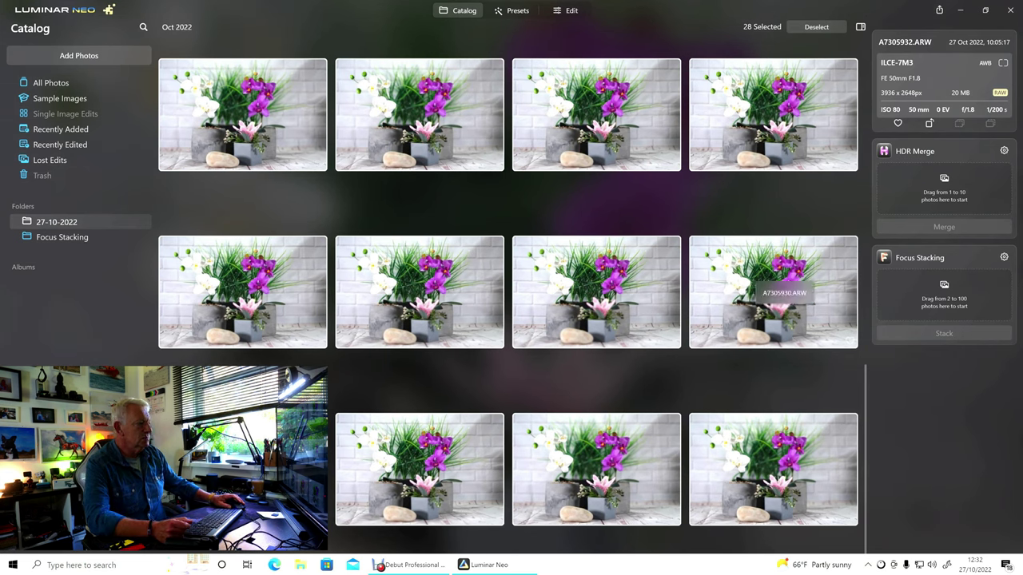
pyautogui.moveTo(773, 292); pyautogui.dragTo(944, 295)
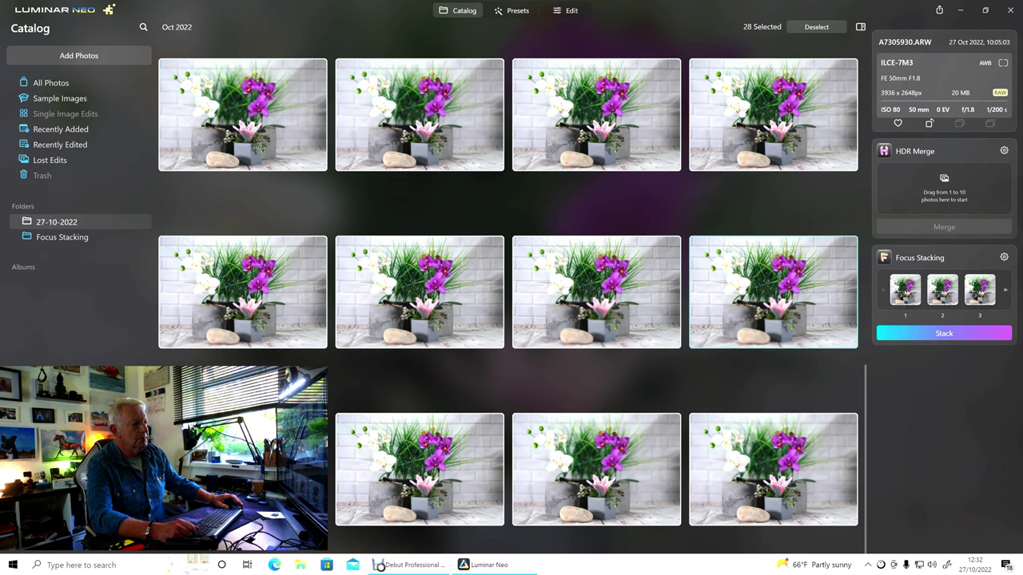
pyautogui.click(1003, 257)
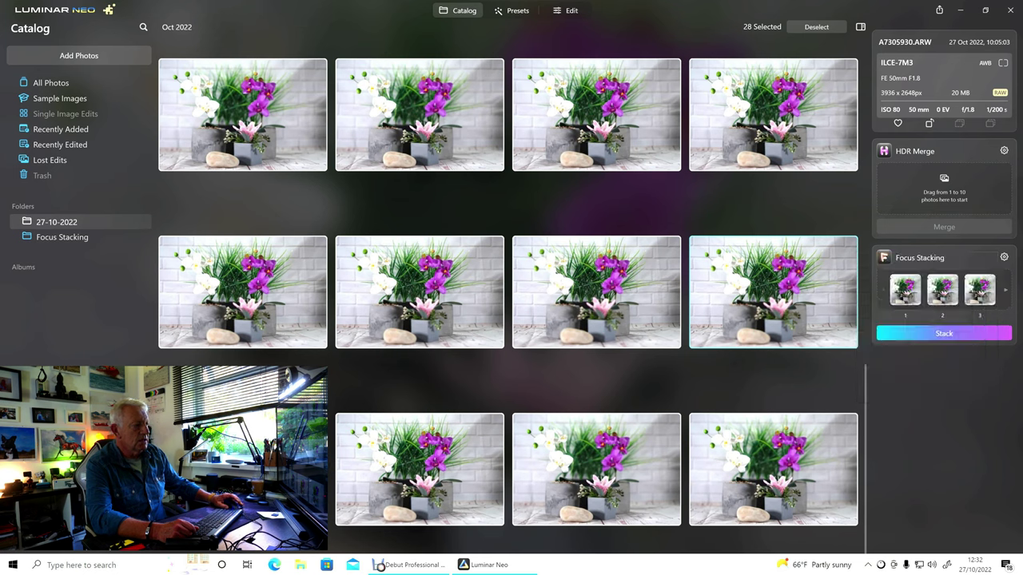
# - Stack the shots into A7305926_stack (1).tif, a 3907 x 2618 px image
pyautogui.click(941, 334)
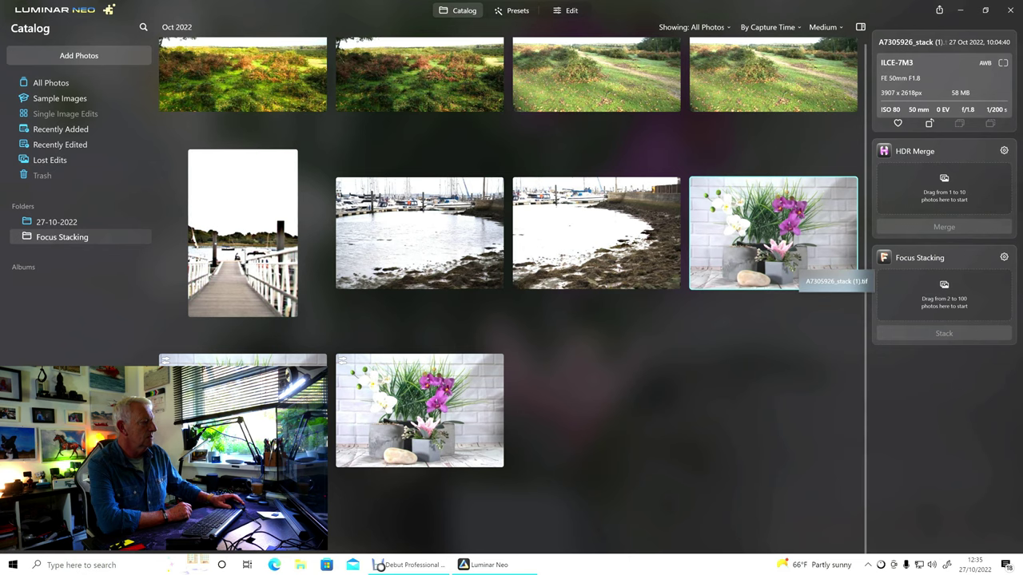
# - Open A7305926_stack (1) full-size and zoom in and out to check the purple blooms' sharpness
pyautogui.doubleClick(791, 272)
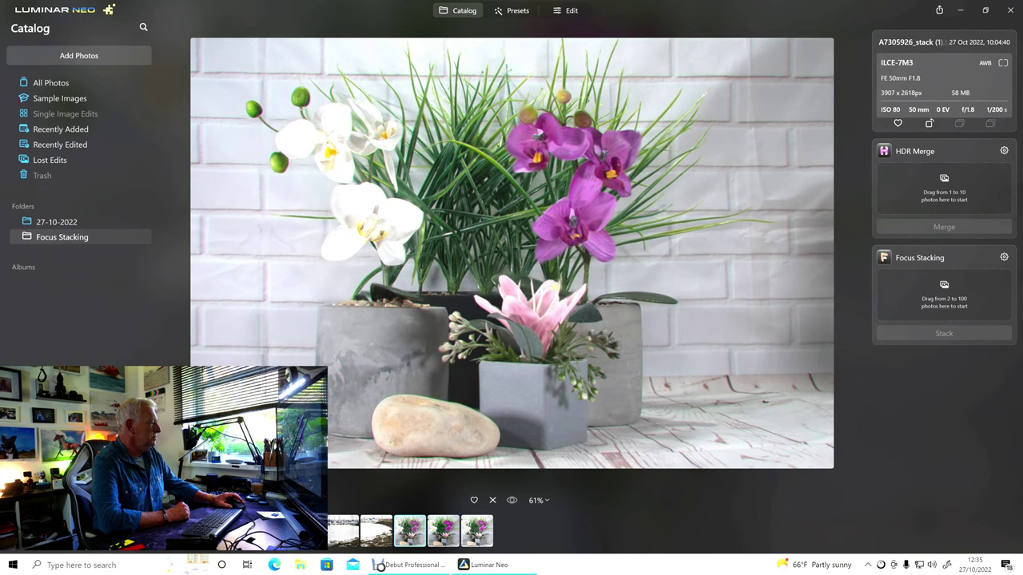
pyautogui.hotkey('ctrl', '=')
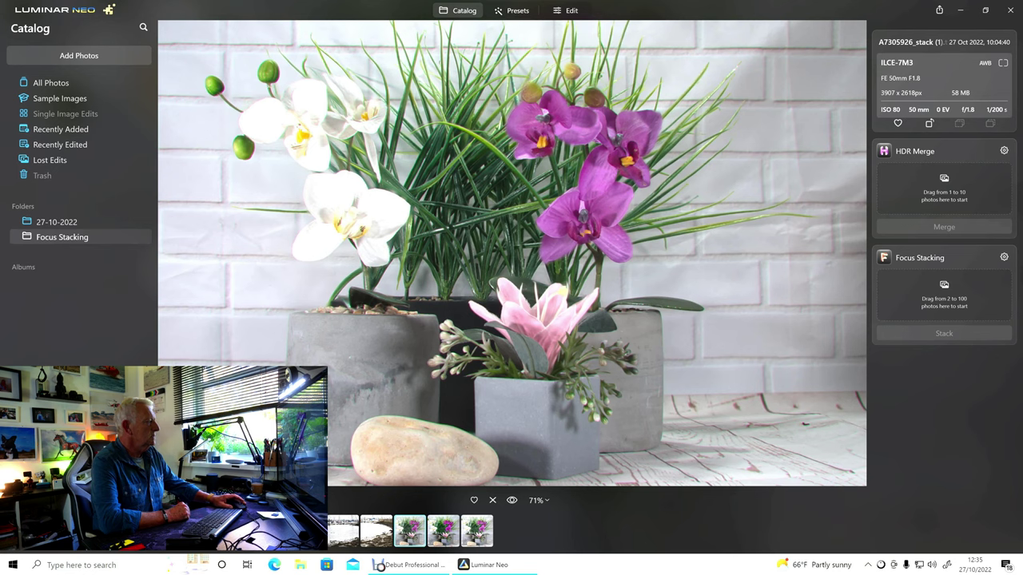
pyautogui.scroll(3, 248, 199)
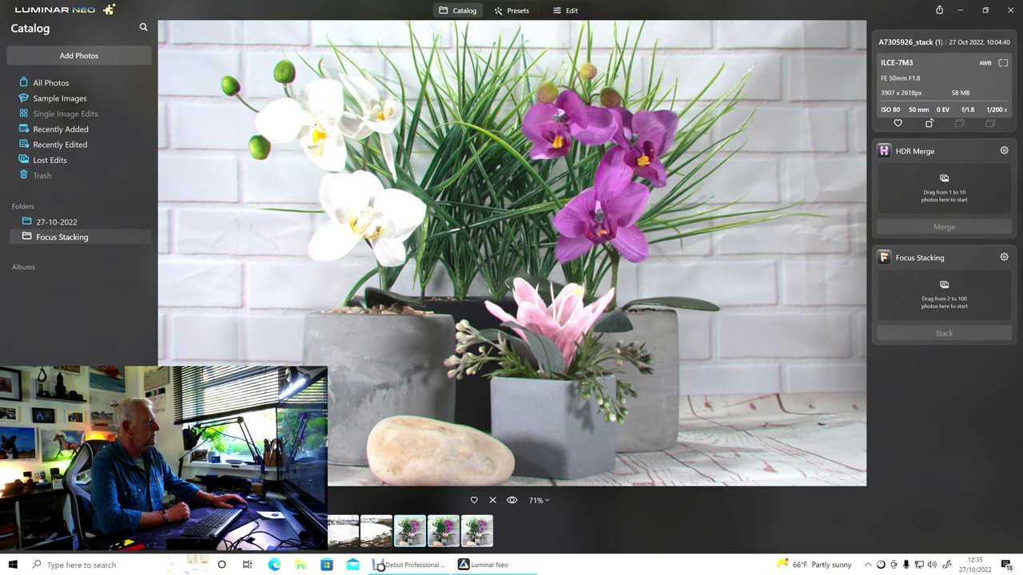
pyautogui.scroll(6, 507, 218)
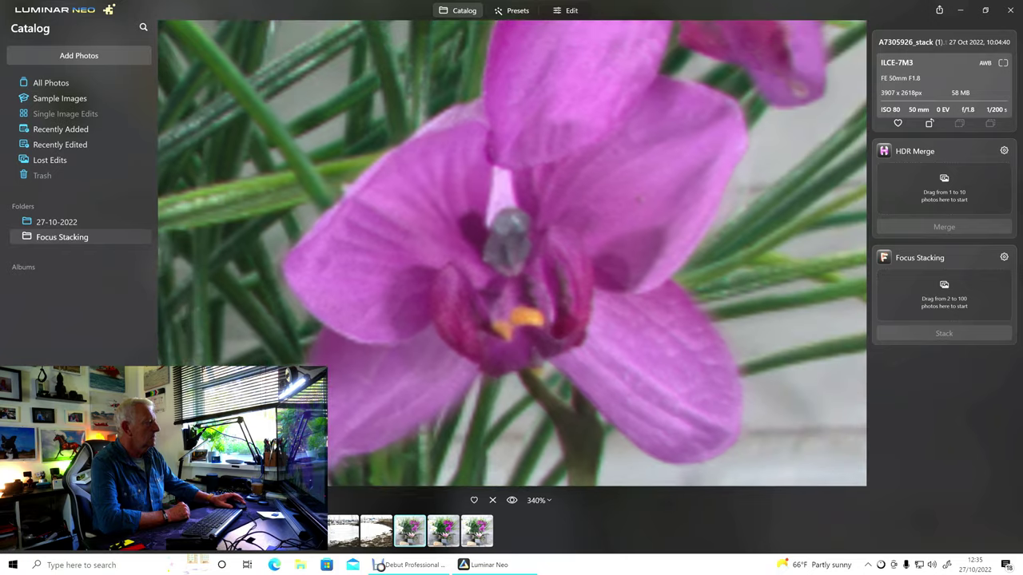
pyautogui.hotkey('ctrl', '-')
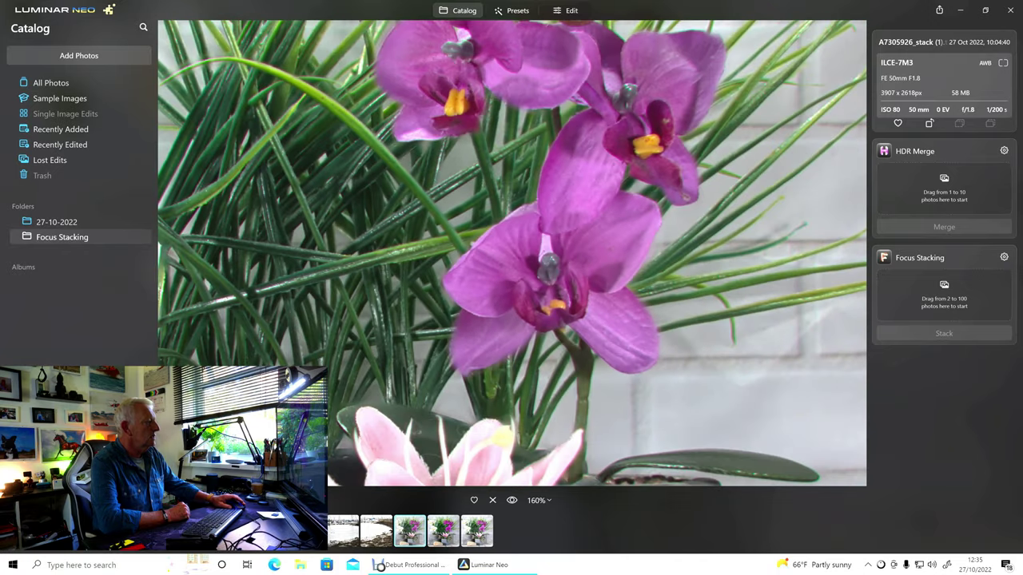
pyautogui.hotkey('ctrl', '-')
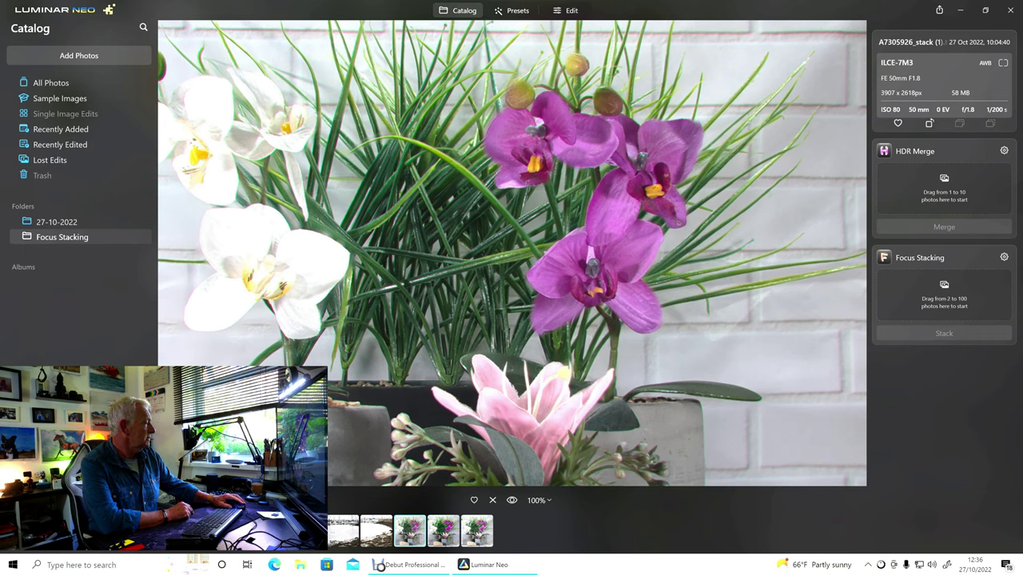
# - Fit the stacked image to view, then zoom in and pan right across the flowers
pyautogui.hotkey('ctrl', '0')
pyautogui.hotkey('ctrl', '=')
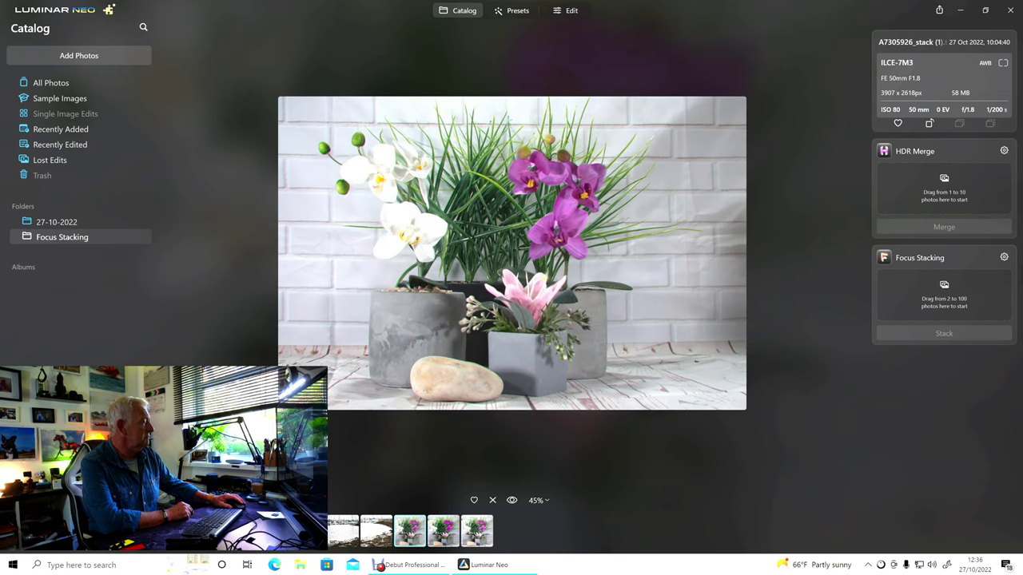
pyautogui.hotkey('ctrl', '=')
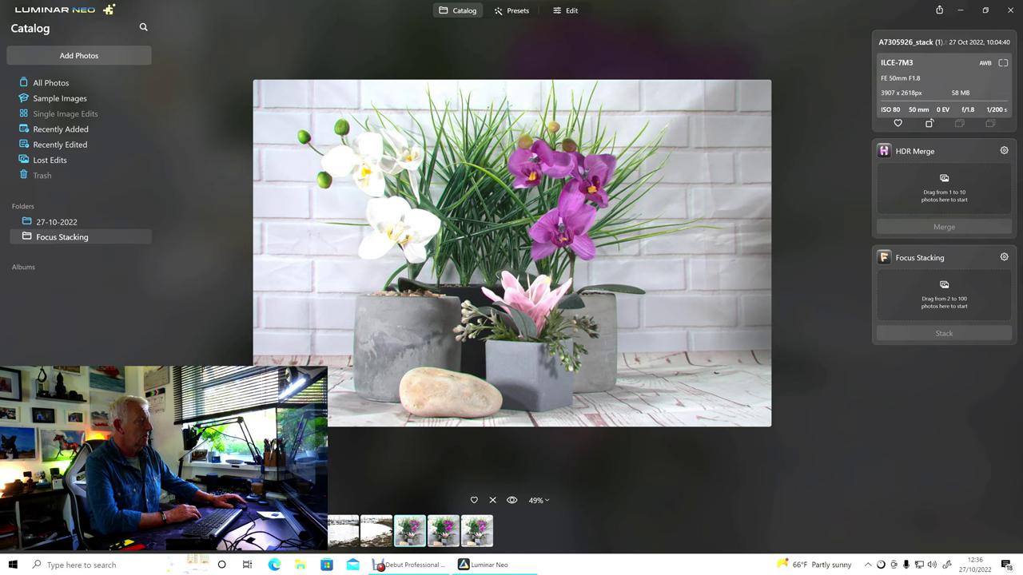
pyautogui.hotkey('ctrl', '+')
pyautogui.hotkey('ctrl', '+')
pyautogui.hotkey('ctrl', '+')
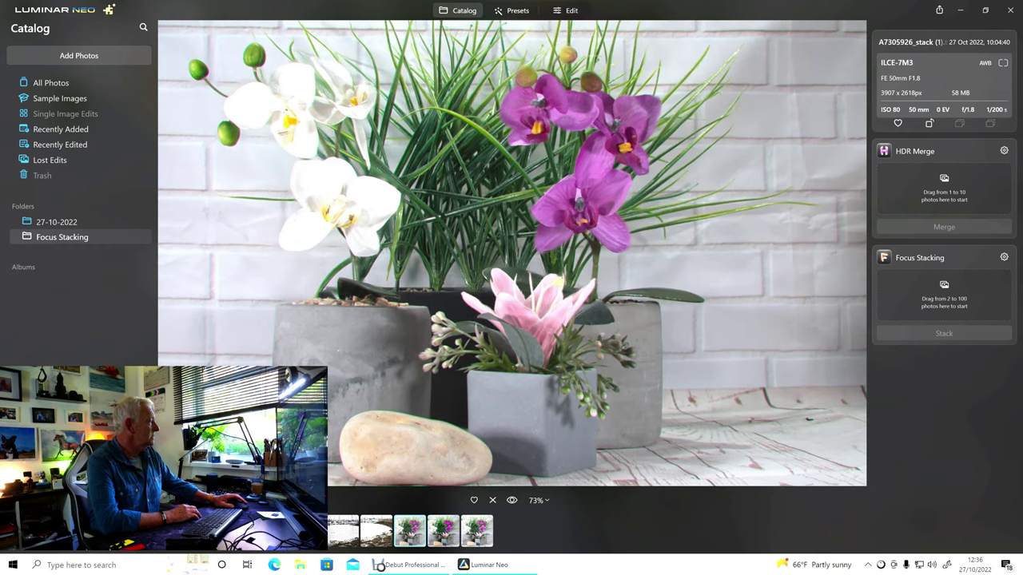
pyautogui.hotkey('ctrl', '+')
pyautogui.hscroll(1, 512, 253)
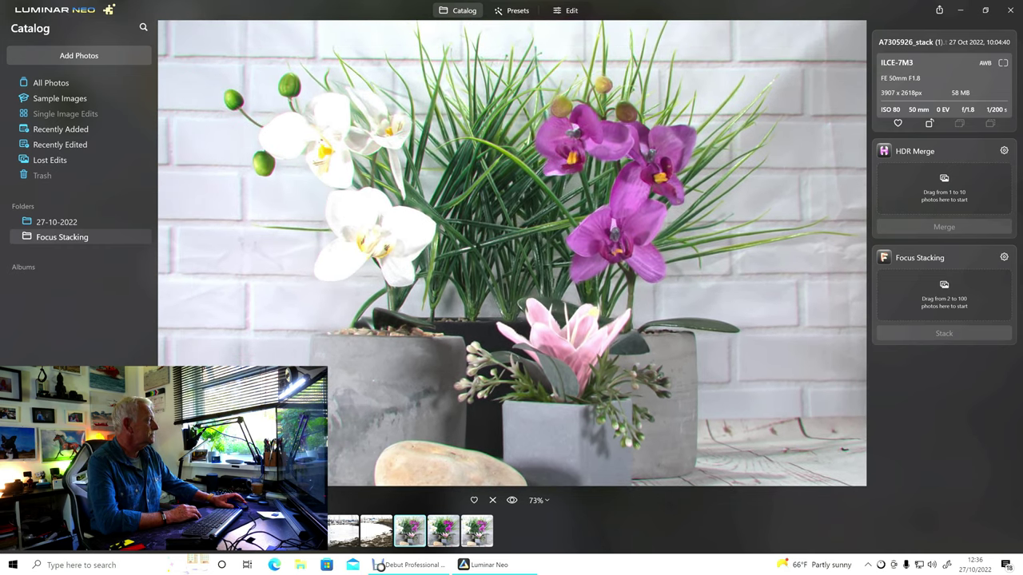
pyautogui.hscroll(2, 511, 253)
# - Zoom in close on the purple orchid, pan around it, then zoom back out
pyautogui.hotkey('ctrl', '+')
pyautogui.hotkey('ctrl', '+')
pyautogui.hotkey('ctrl', '+')
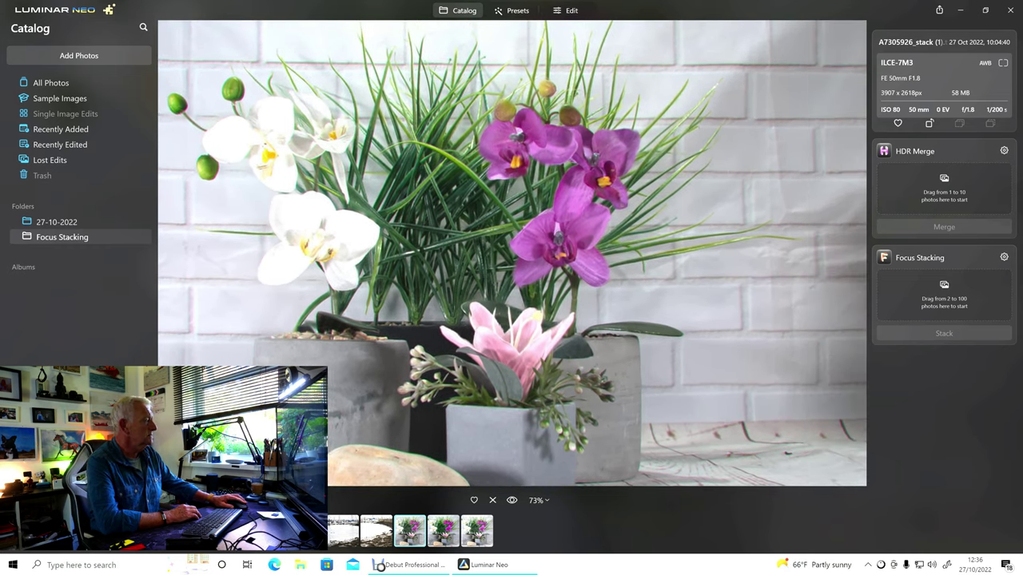
pyautogui.hotkey('ctrl', '+')
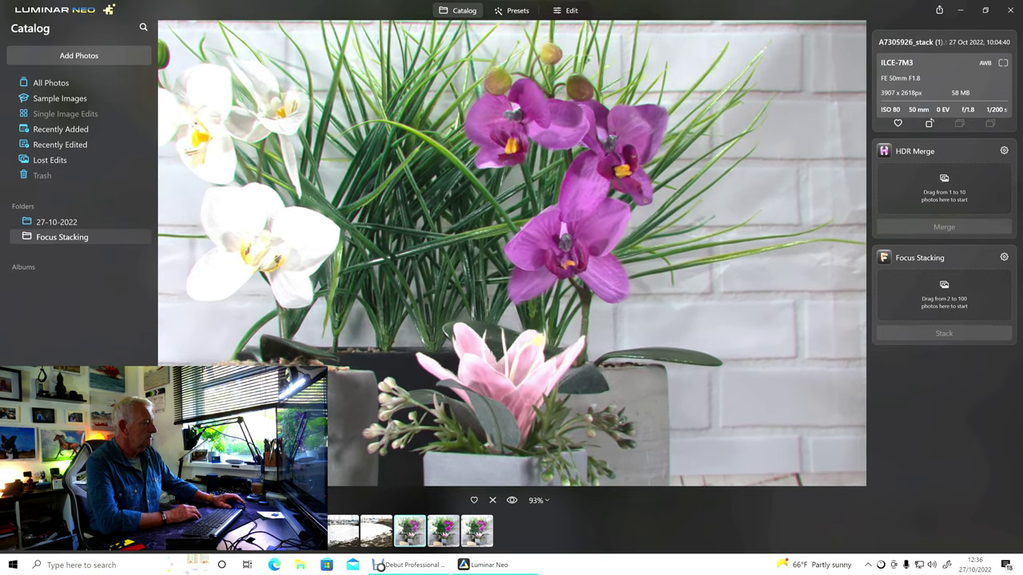
pyautogui.hotkey('ctrl', '+')
pyautogui.hotkey('ctrl', '+')
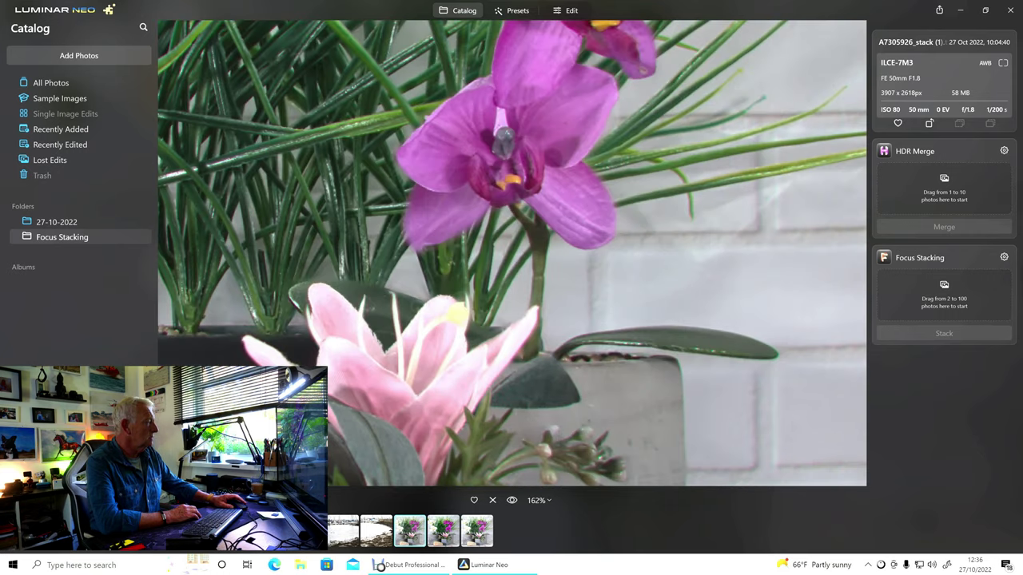
pyautogui.hscroll(-5, 511, 253)
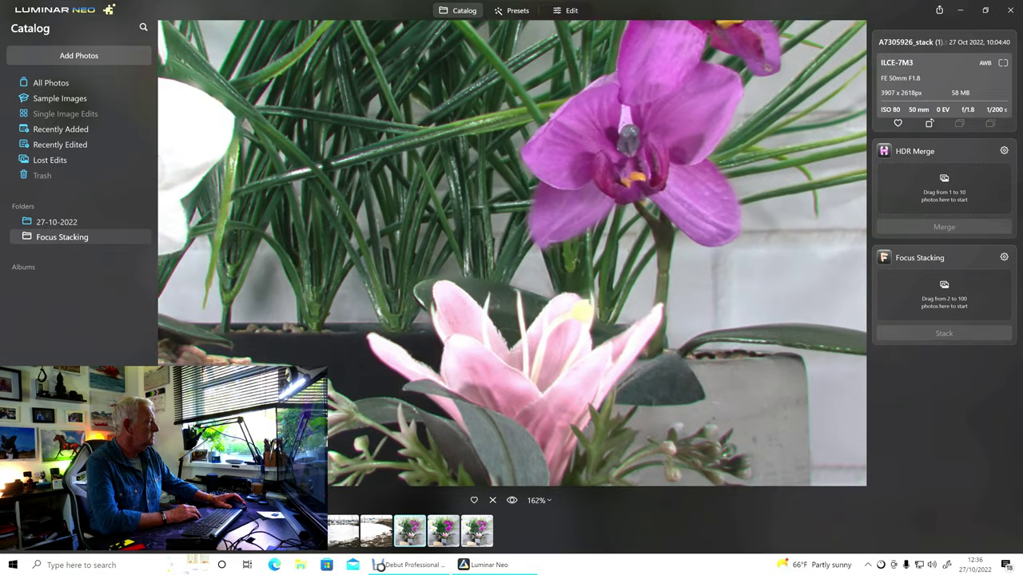
pyautogui.scroll(3, 511, 253)
pyautogui.hscroll(-3, 511, 253)
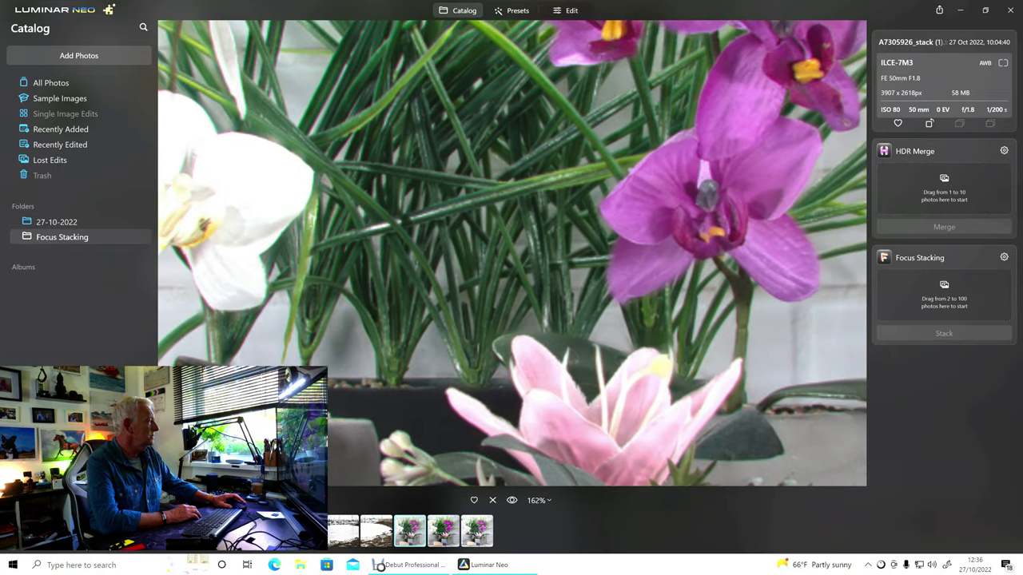
pyautogui.hotkey('ctrl', '-')
pyautogui.hotkey('ctrl', '-')
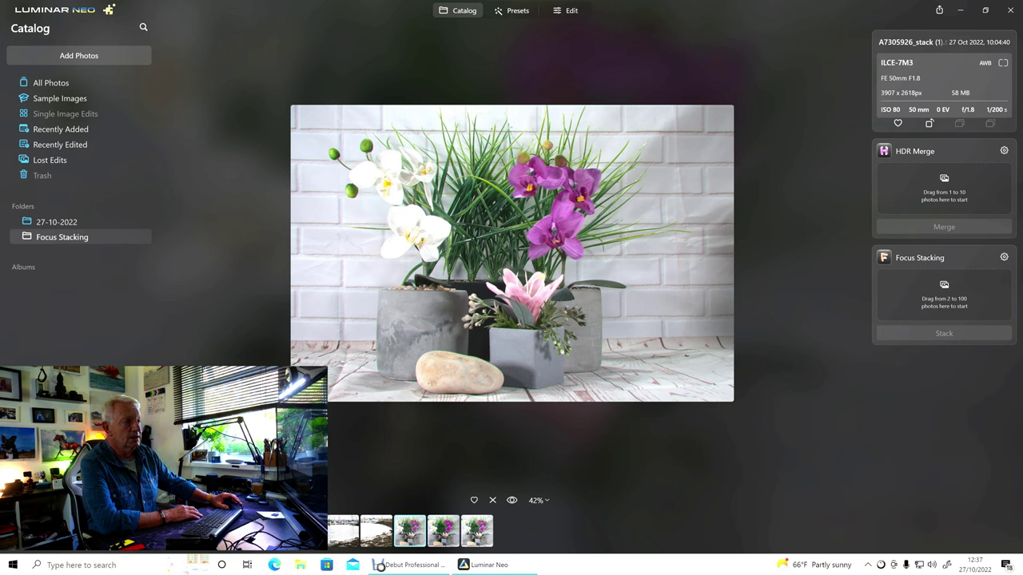
pyautogui.click(1004, 258)
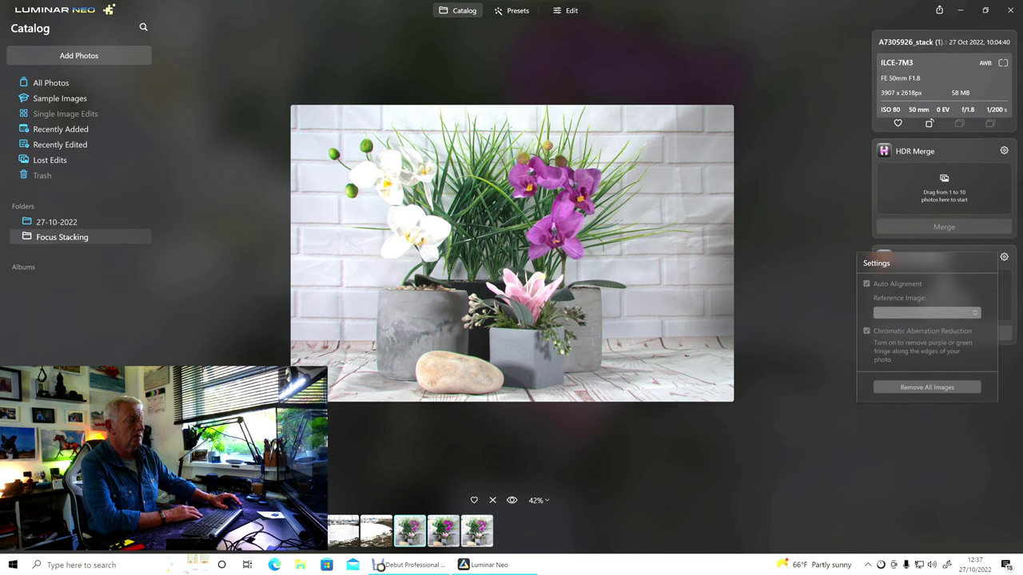
pyautogui.press('Escape')
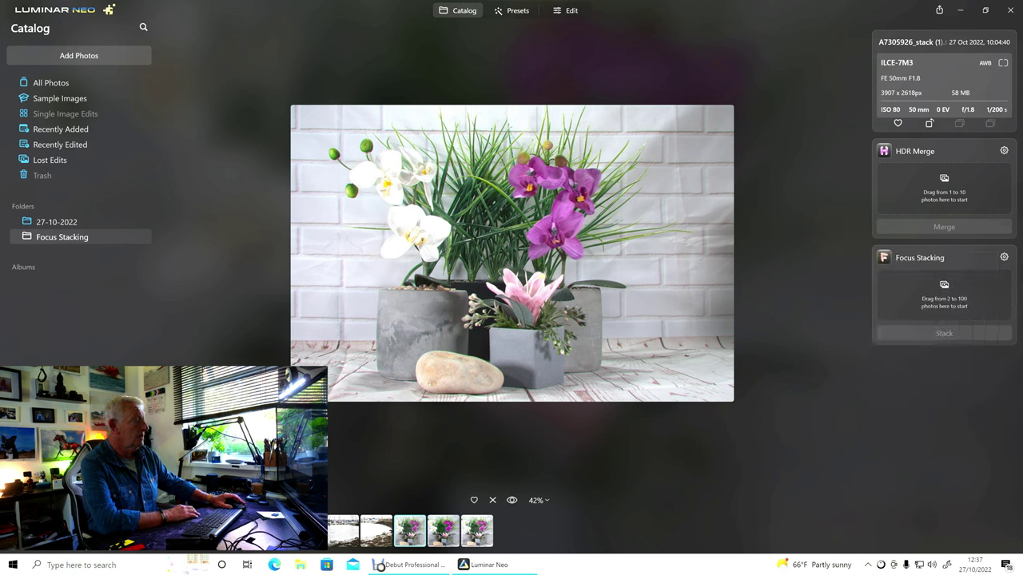
pyautogui.hotkey('ctrl', '=')
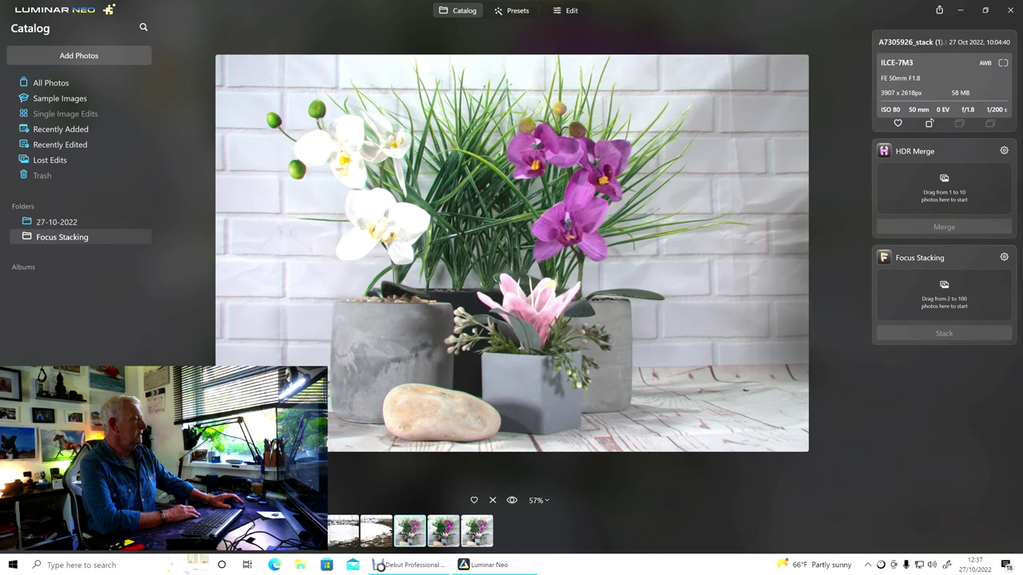